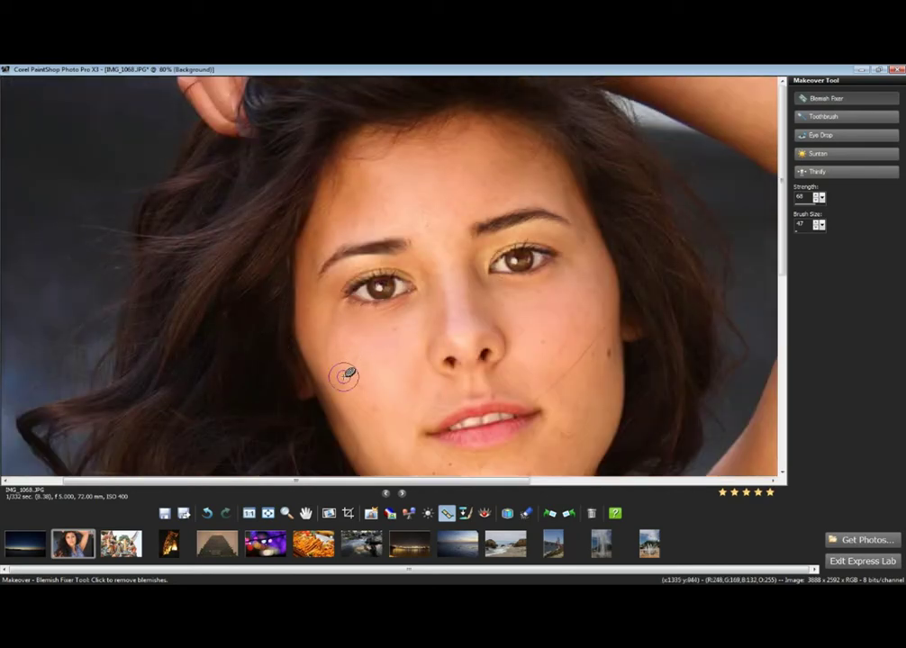
Clear cheek and chin blemishes with the Blemish Fixer, lowering its brush size from 47 to 22.
{"action": "scroll", "coordinate": [345, 376], "scroll_direction": "up", "scroll_amount": 1}
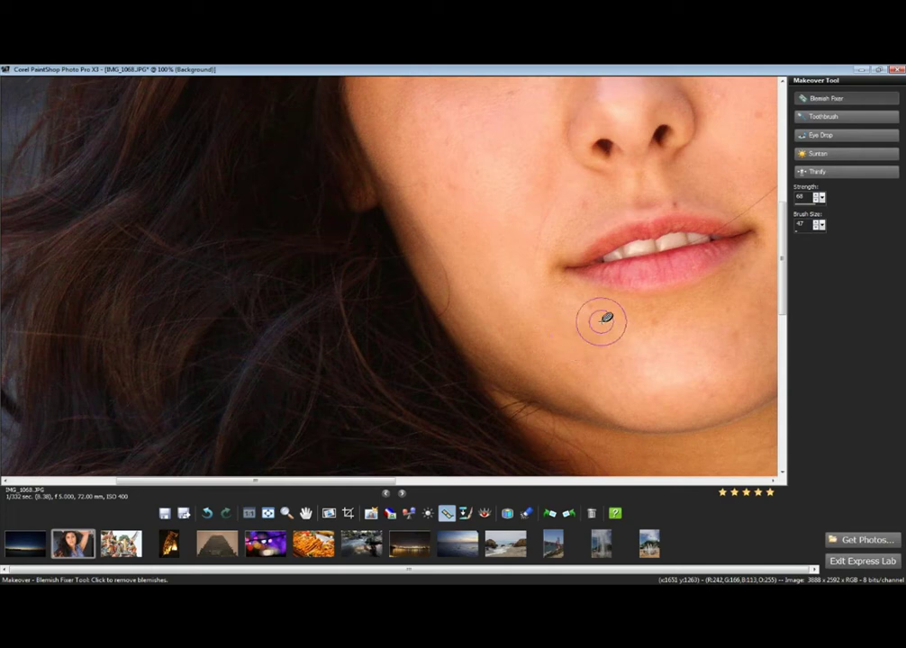
{"action": "scroll", "coordinate": [646, 206], "scroll_direction": "down", "scroll_amount": 1}
{"action": "scroll", "coordinate": [647, 206], "scroll_direction": "up", "scroll_amount": 1}
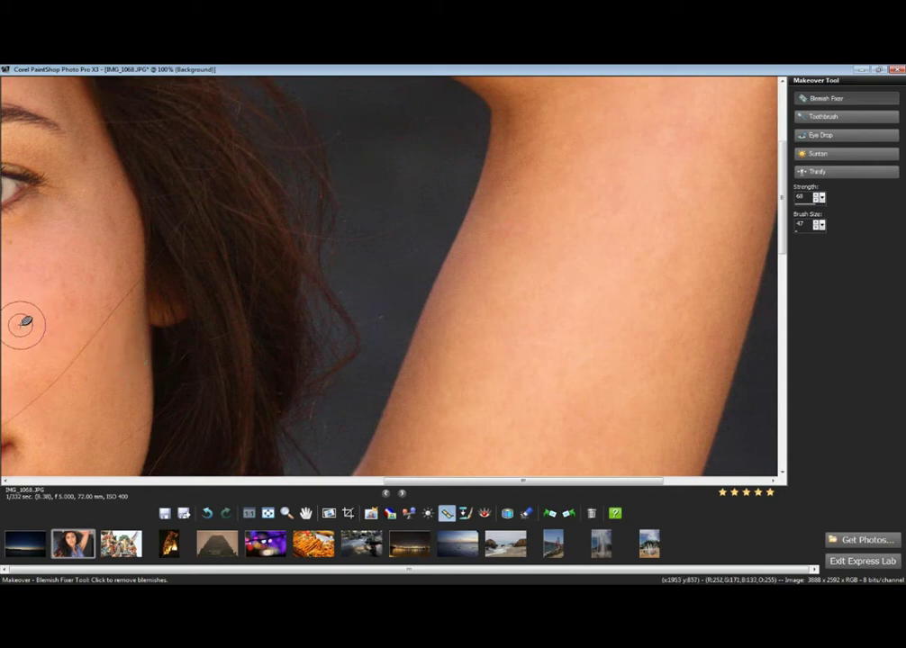
{"action": "scroll", "coordinate": [170, 232], "scroll_direction": "down", "scroll_amount": 1}
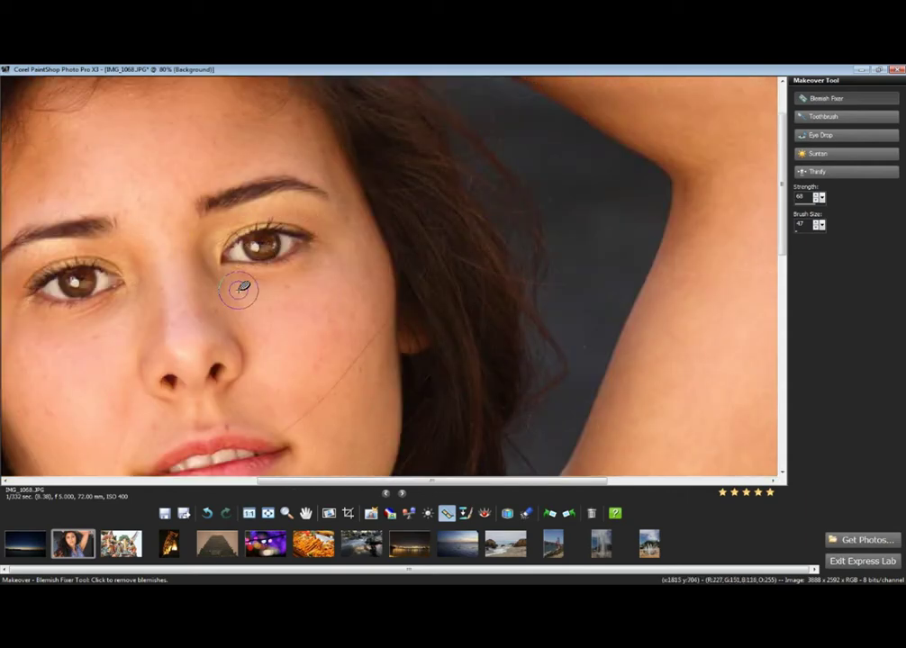
{"action": "scroll", "coordinate": [261, 310], "scroll_direction": "down", "scroll_amount": 1}
{"action": "scroll", "coordinate": [397, 342], "scroll_direction": "up", "scroll_amount": 1}
{"action": "scroll", "coordinate": [396, 269], "scroll_direction": "up", "scroll_amount": 1}
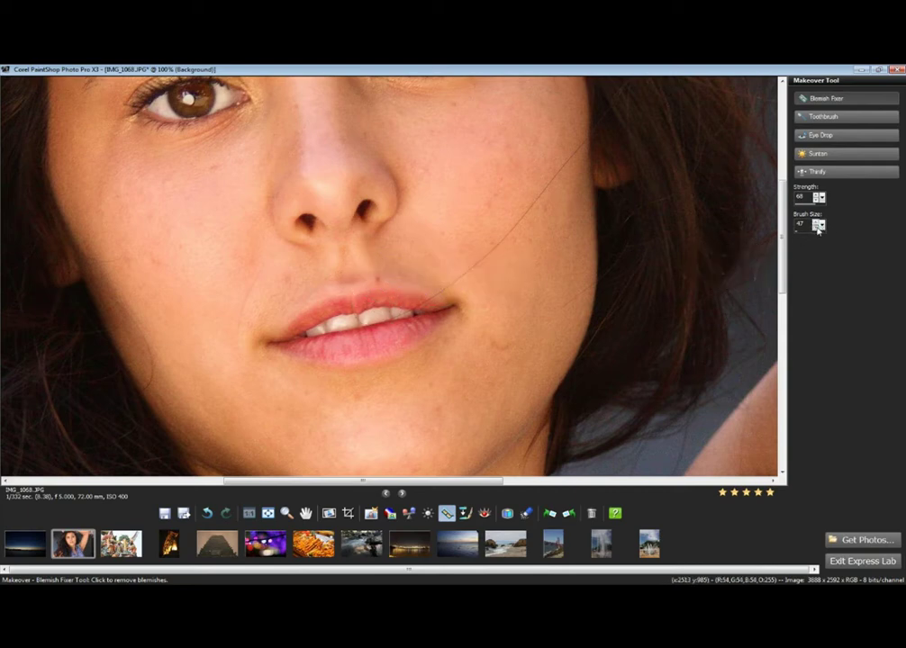
{"action": "left_click_drag", "start_coordinate": [821, 224], "coordinate": [822, 236]}
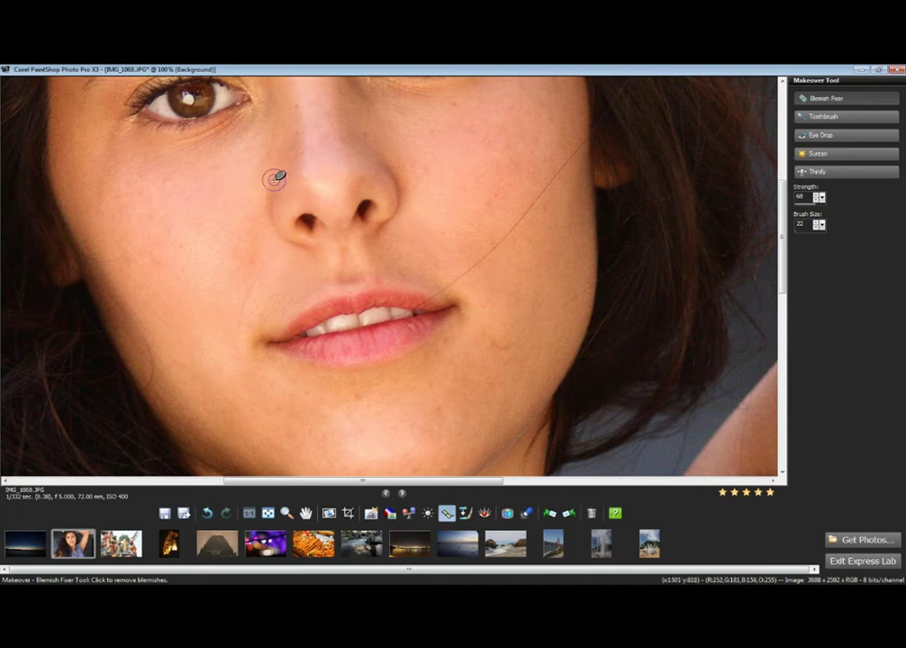
{"action": "scroll", "coordinate": [330, 191], "scroll_direction": "down", "scroll_amount": 2}
{"action": "scroll", "coordinate": [308, 222], "scroll_direction": "down", "scroll_amount": 2}
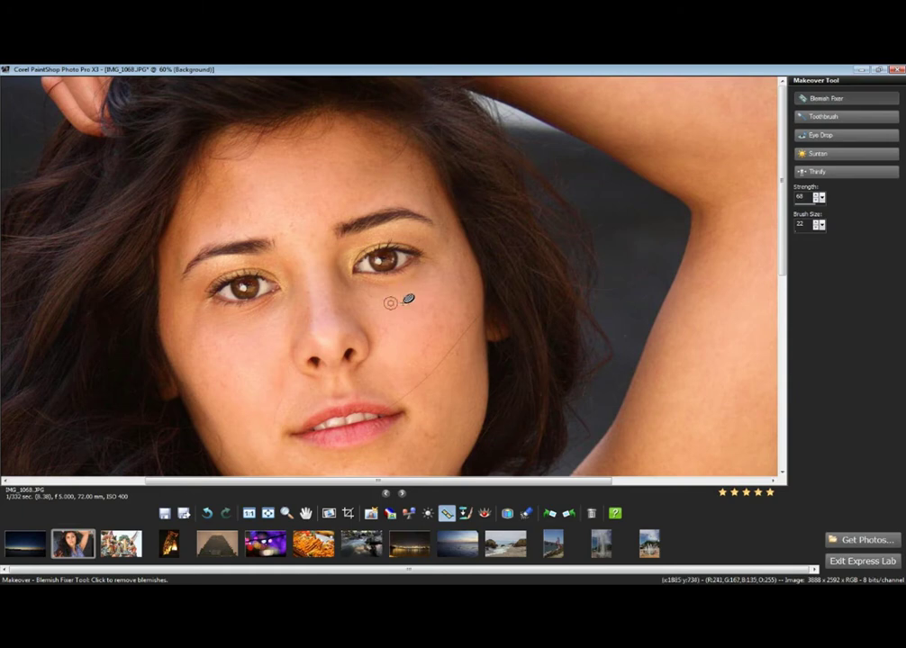
{"action": "scroll", "coordinate": [474, 343], "scroll_direction": "up", "scroll_amount": 2}
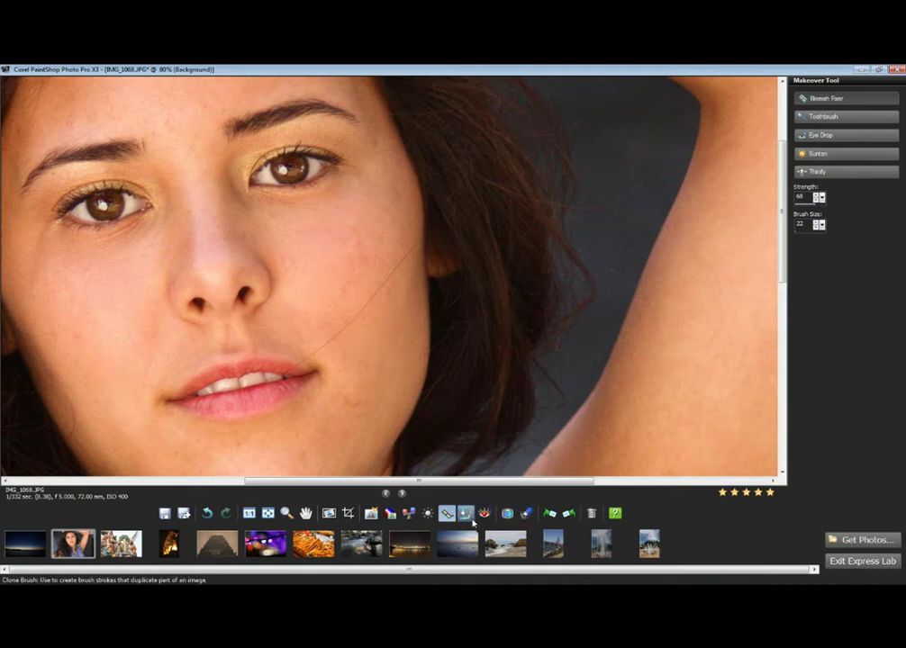
Clone clean cheek skin over the stray hair strand with the Clone Brush (size 24, opacity 58).
{"action": "left_click", "coordinate": [466, 513]}
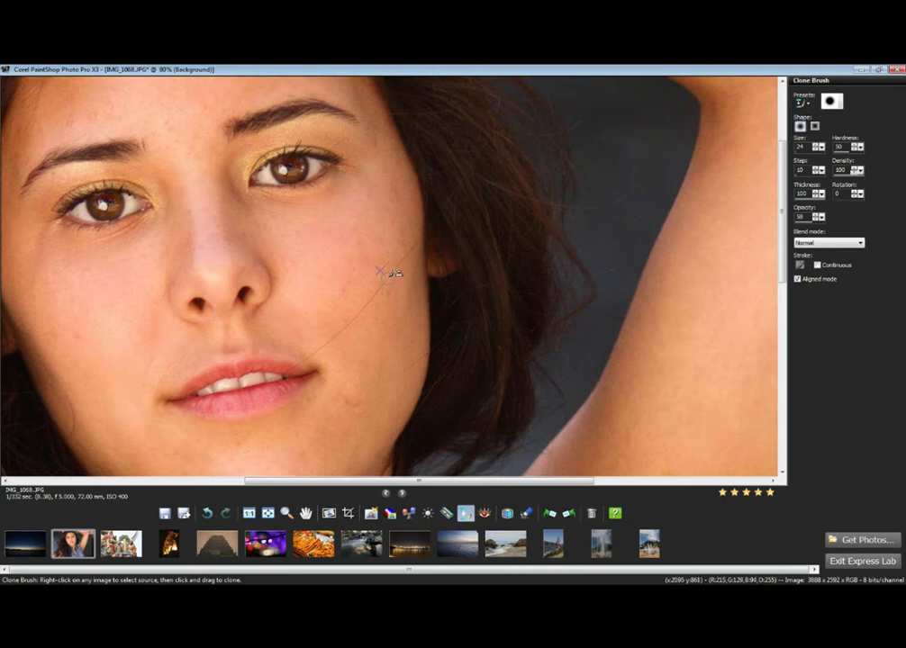
{"action": "right_click", "coordinate": [380, 273]}
{"action": "left_click", "coordinate": [416, 253]}
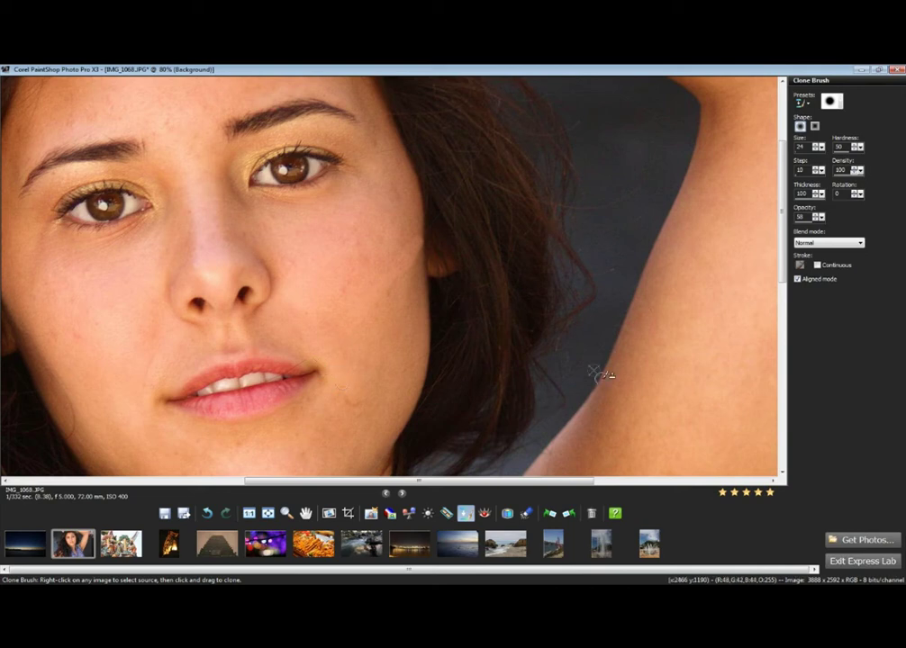
Return to the Blemish Fixer at brush size 28 and touch up skin beside the mouth corner.
{"action": "left_click", "coordinate": [447, 513]}
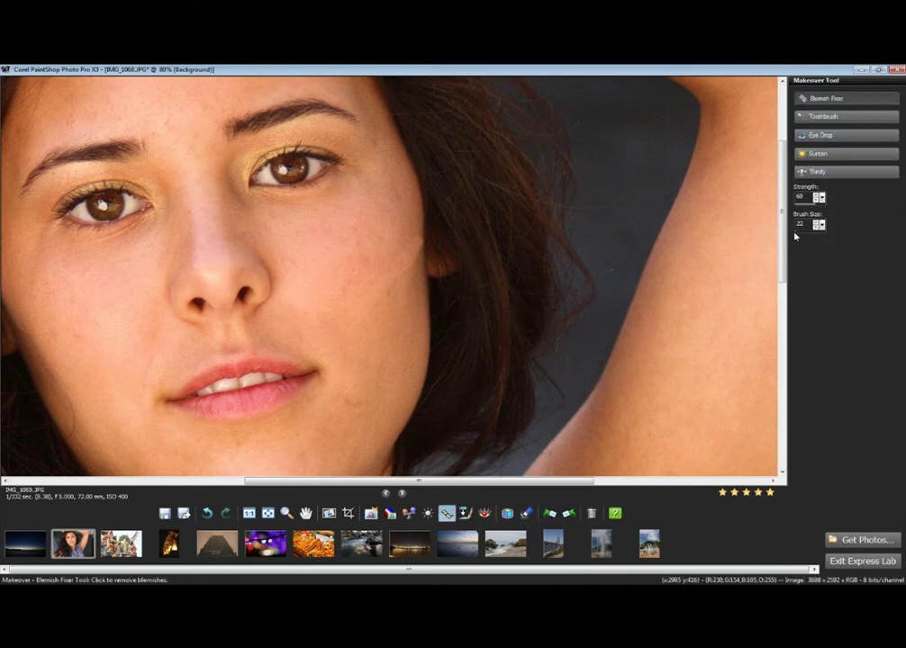
{"action": "type", "text": "28"}
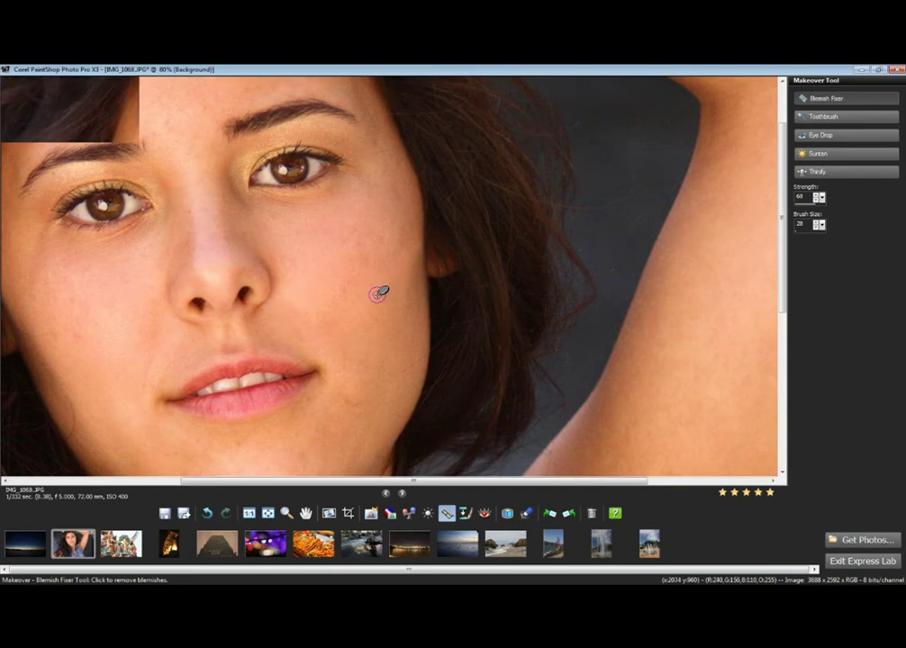
{"action": "scroll", "coordinate": [382, 302], "scroll_direction": "down", "scroll_amount": 1}
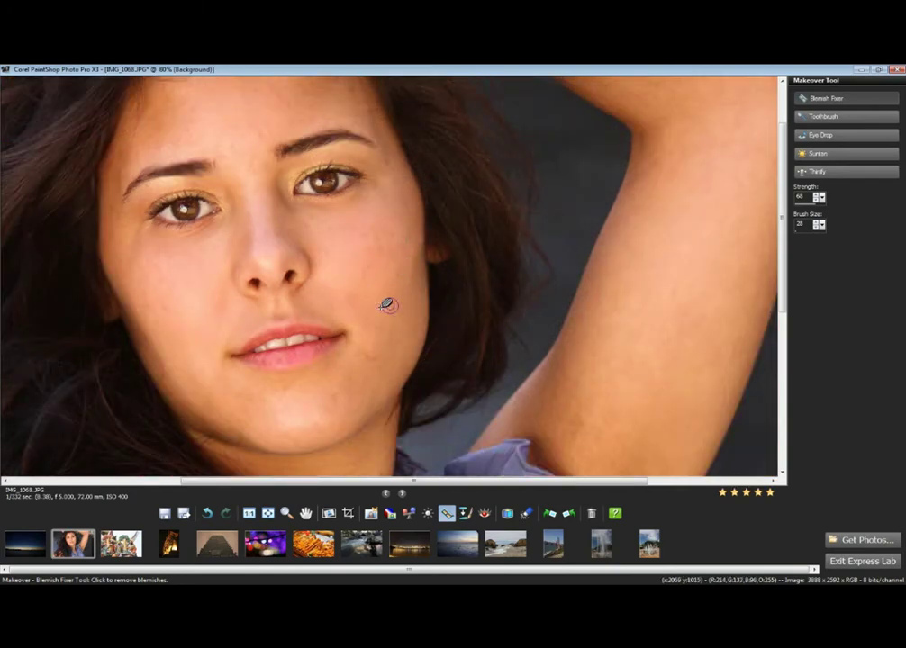
{"action": "scroll", "coordinate": [437, 258], "scroll_direction": "up", "scroll_amount": 4}
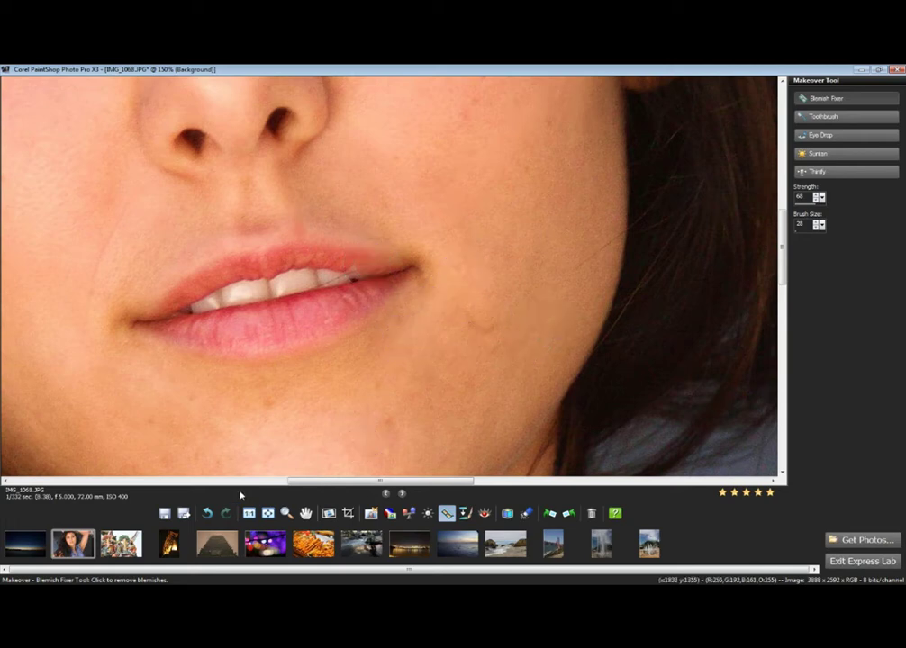
Undo two blemish fixes, then fix the lip-corner spot with a size 4 brush at 250% zoom.
{"action": "left_click", "coordinate": [207, 516]}
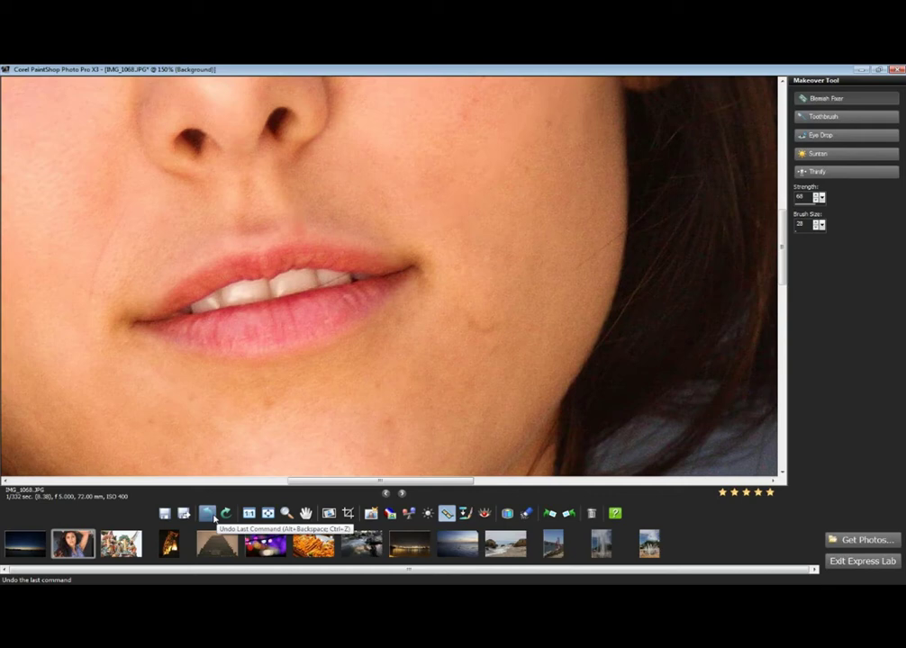
{"action": "left_click", "coordinate": [211, 516]}
{"action": "left_click_drag", "start_coordinate": [820, 228], "coordinate": [823, 232]}
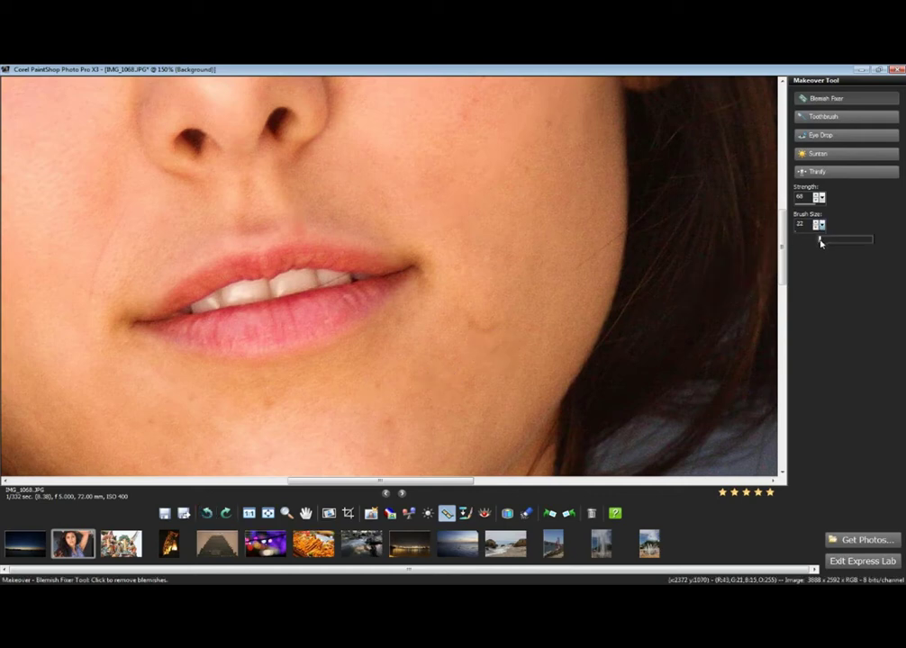
{"action": "left_click", "coordinate": [816, 223]}
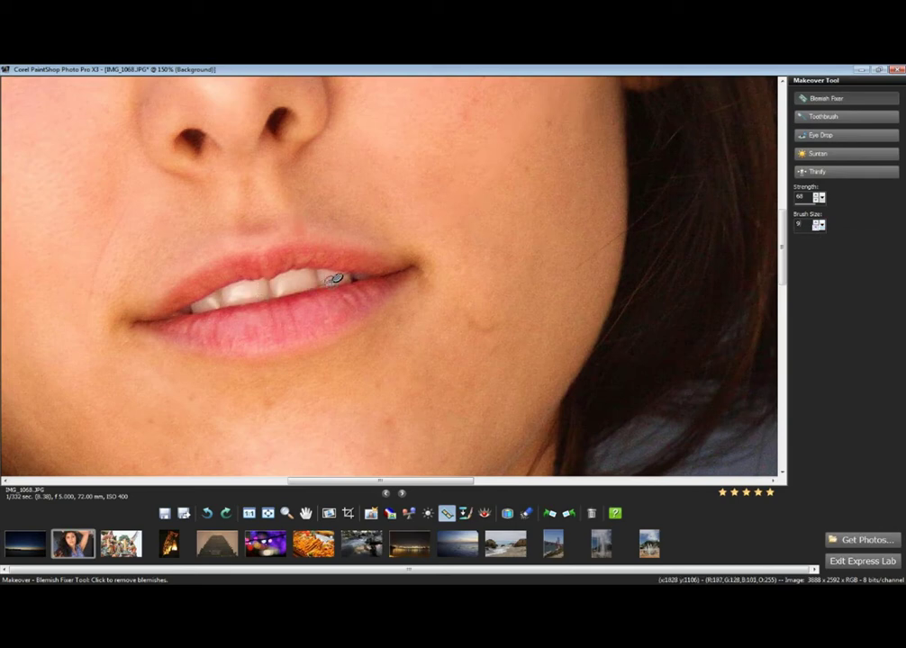
{"action": "scroll", "coordinate": [347, 273], "scroll_direction": "up", "scroll_amount": 2}
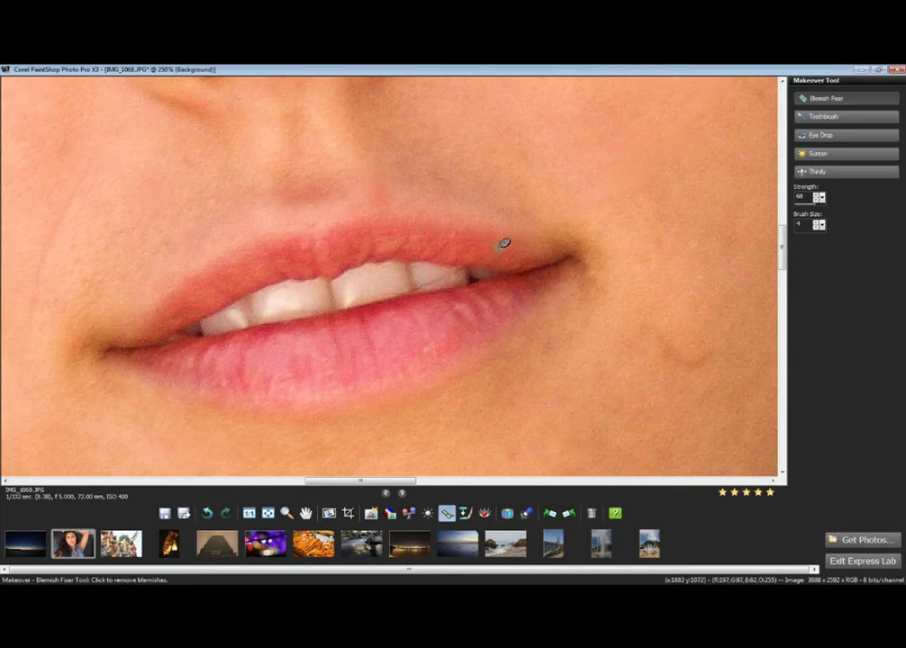
{"action": "scroll", "coordinate": [521, 231], "scroll_direction": "up", "scroll_amount": 1}
{"action": "scroll", "coordinate": [518, 232], "scroll_direction": "down", "scroll_amount": 5}
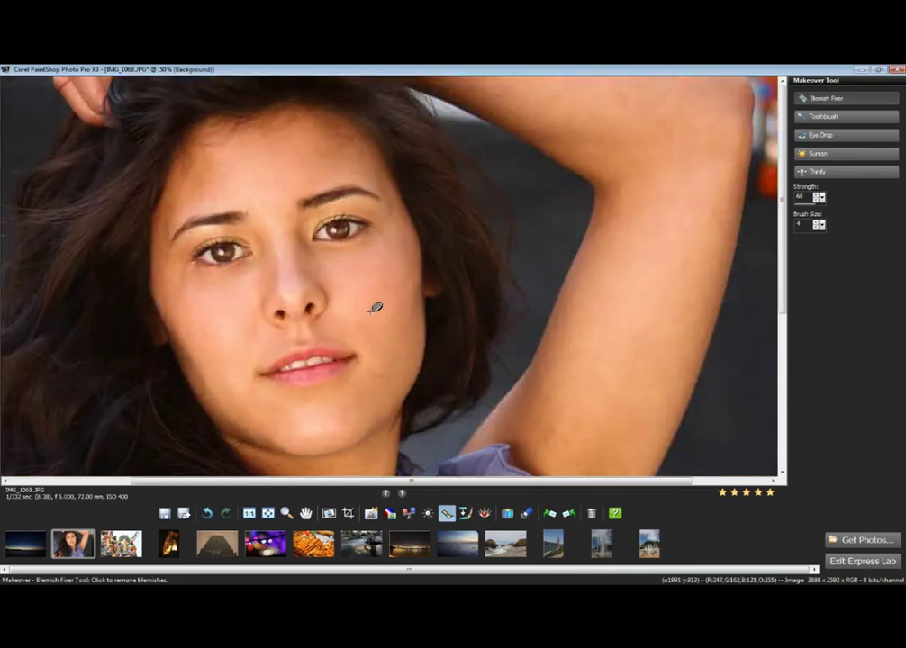
{"action": "scroll", "coordinate": [387, 368], "scroll_direction": "down", "scroll_amount": 2}
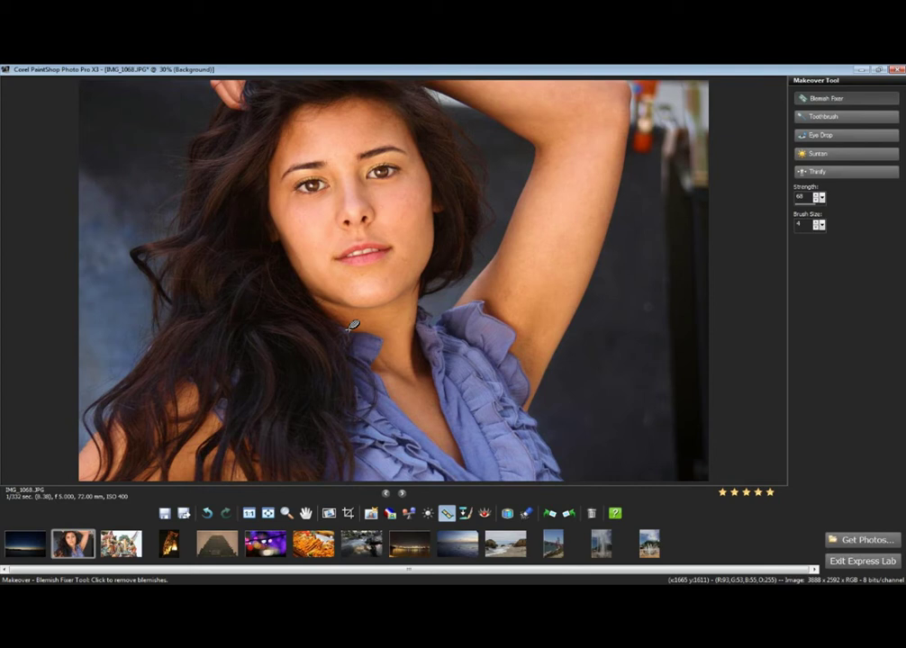
Whiten the front teeth with the Toothbrush at strength 50, undoing the stroke that greyed the lips.
{"action": "left_click", "coordinate": [827, 118]}
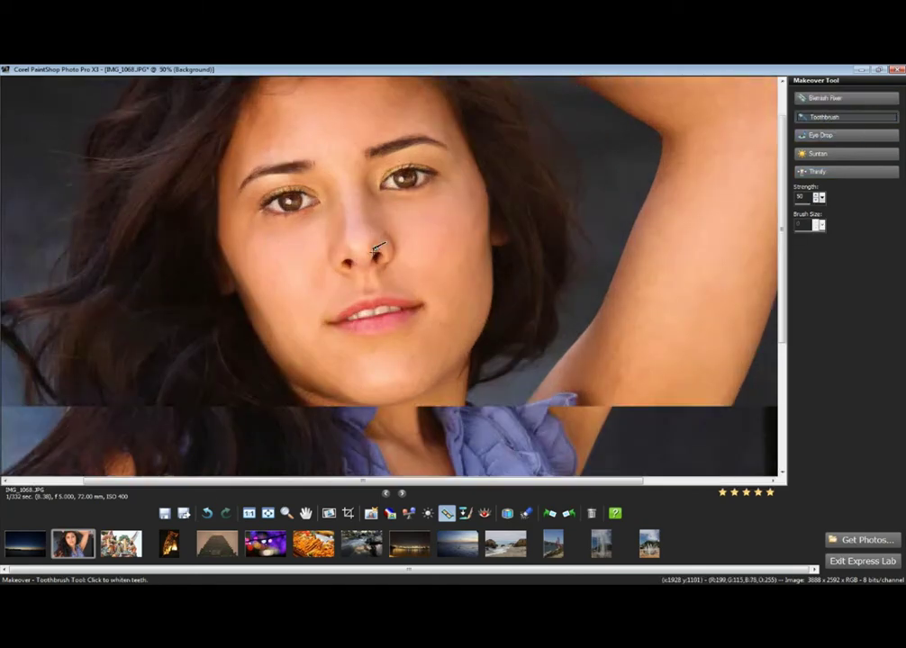
{"action": "scroll", "coordinate": [377, 245], "scroll_direction": "up", "scroll_amount": 3}
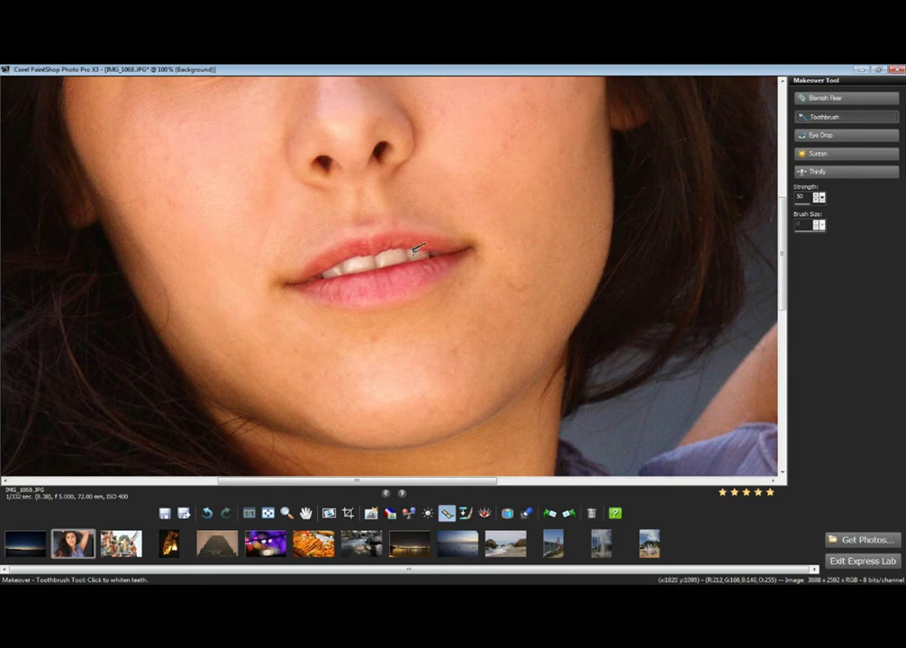
{"action": "left_click", "coordinate": [391, 257]}
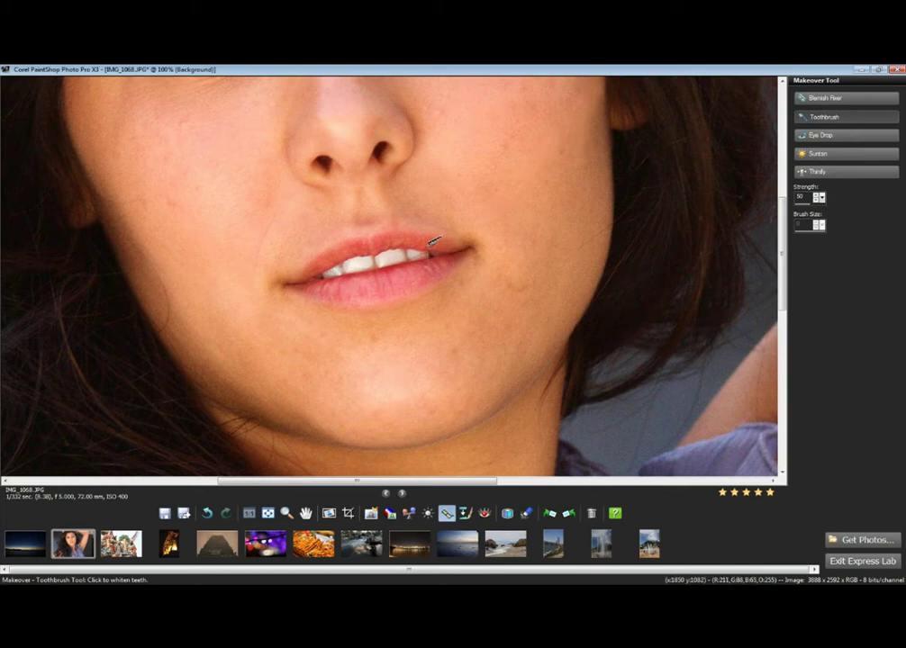
{"action": "left_click", "coordinate": [430, 244]}
{"action": "key", "text": "ctrl+z"}
{"action": "scroll", "coordinate": [360, 243], "scroll_direction": "down", "scroll_amount": 1}
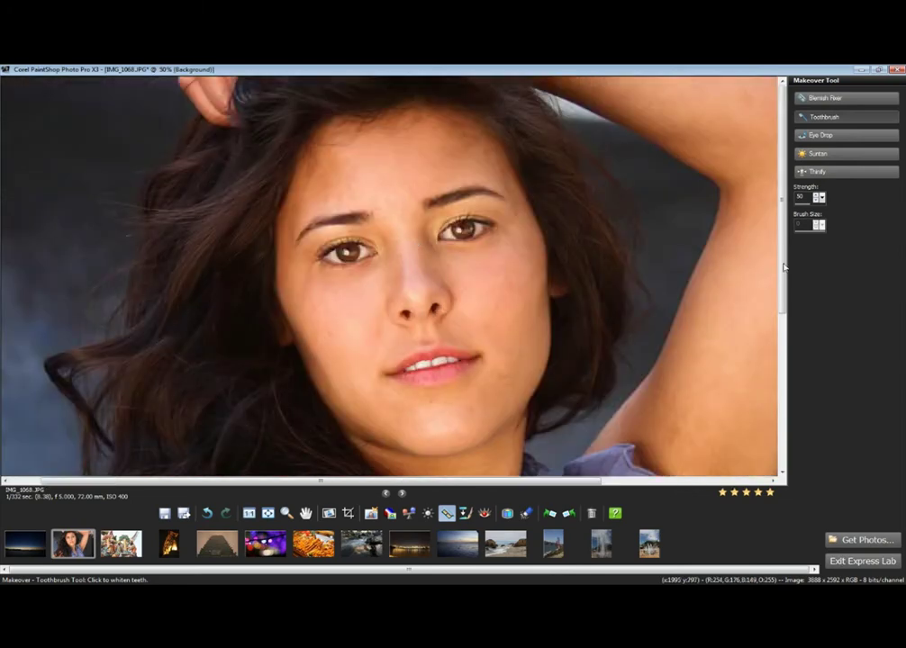
Brighten the whites of both eyes with the Eye Drop tool at strength 50.
{"action": "left_click", "coordinate": [824, 135]}
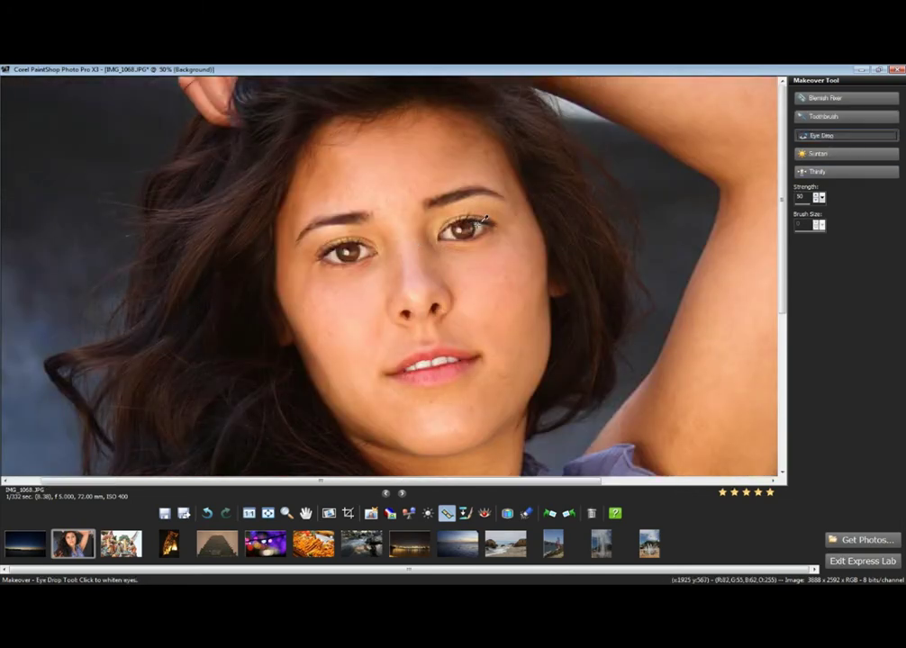
{"action": "scroll", "coordinate": [378, 179], "scroll_direction": "up", "scroll_amount": 1}
{"action": "scroll", "coordinate": [302, 303], "scroll_direction": "up", "scroll_amount": 1}
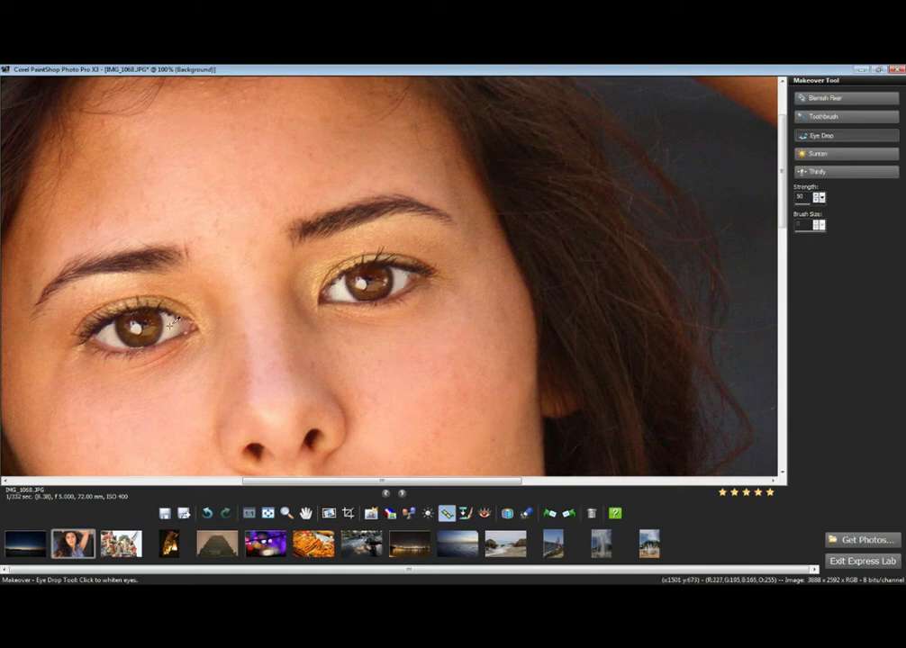
{"action": "scroll", "coordinate": [232, 250], "scroll_direction": "down", "scroll_amount": 4}
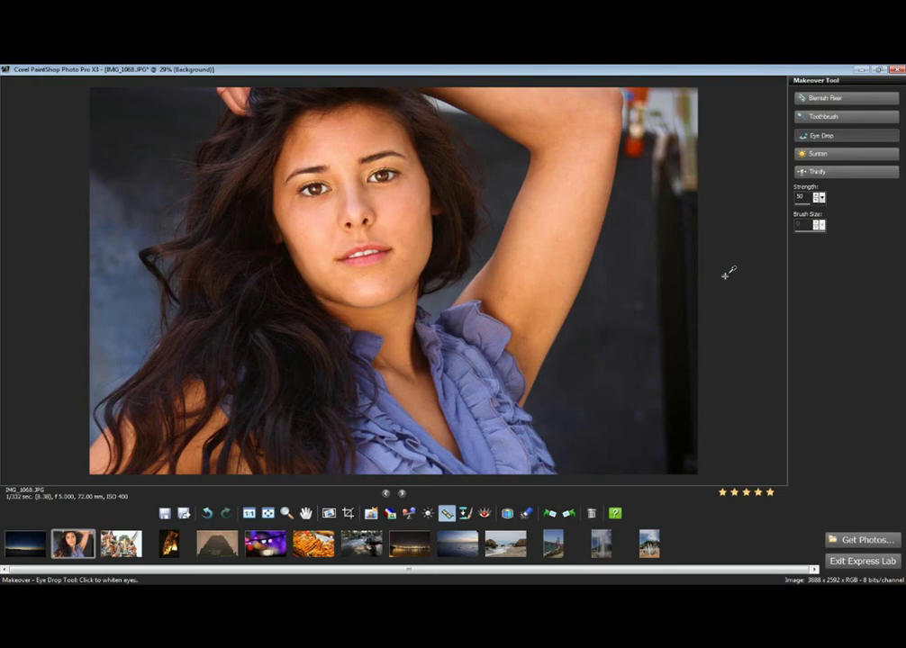
Crop the portrait to 3379 x 2586 pixels, cutting off the dark strip on the right.
{"action": "left_click", "coordinate": [347, 513]}
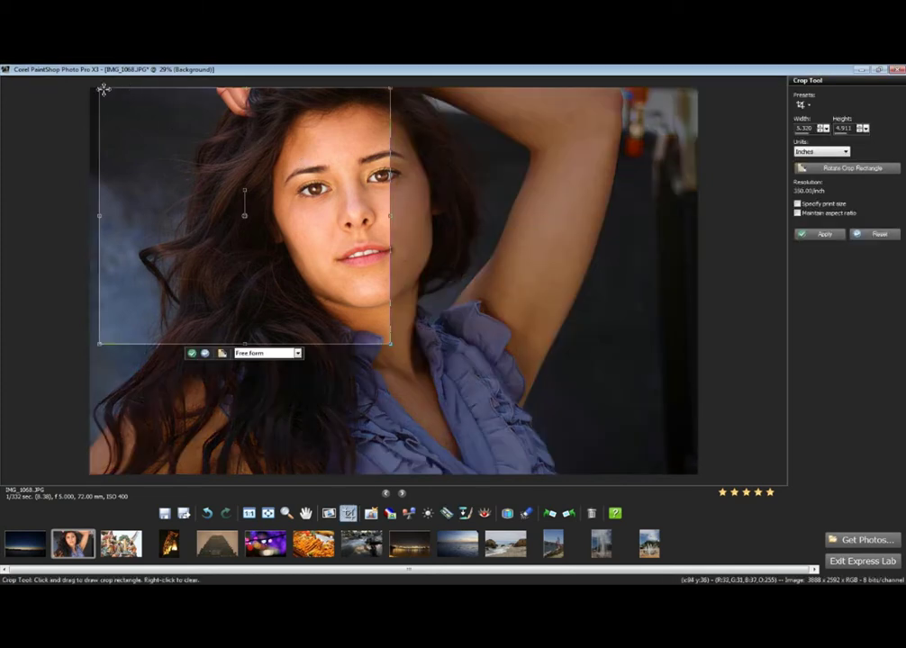
{"action": "left_click_drag", "start_coordinate": [99, 87], "coordinate": [95, 87]}
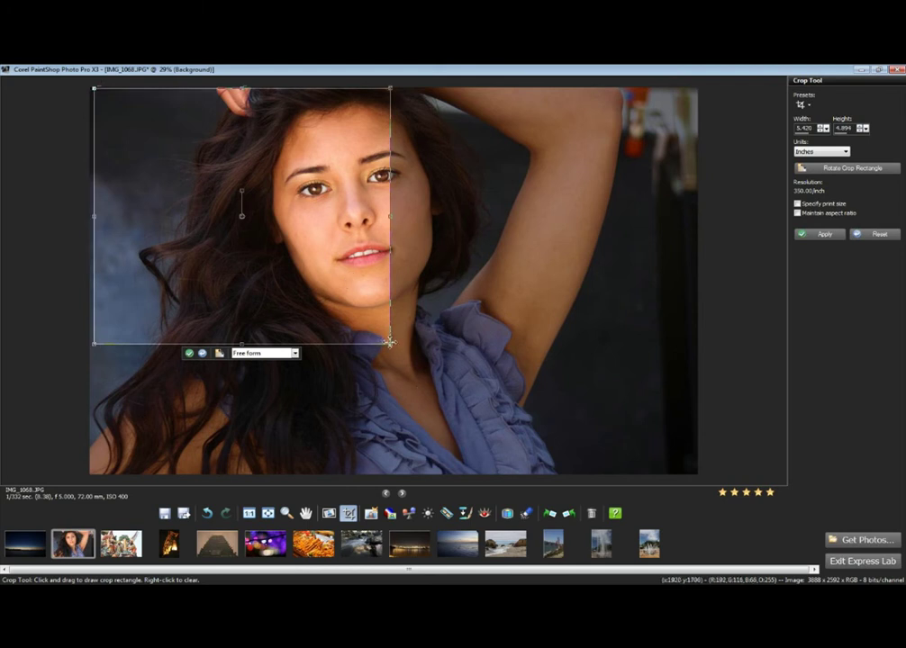
{"action": "left_click_drag", "start_coordinate": [389, 343], "coordinate": [621, 474]}
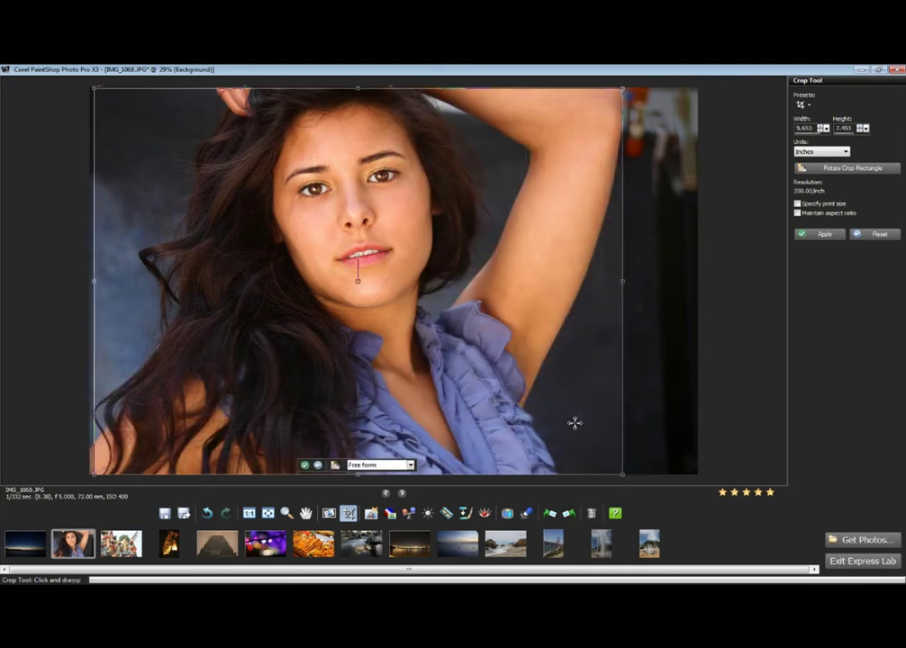
{"action": "double_click", "coordinate": [574, 423]}
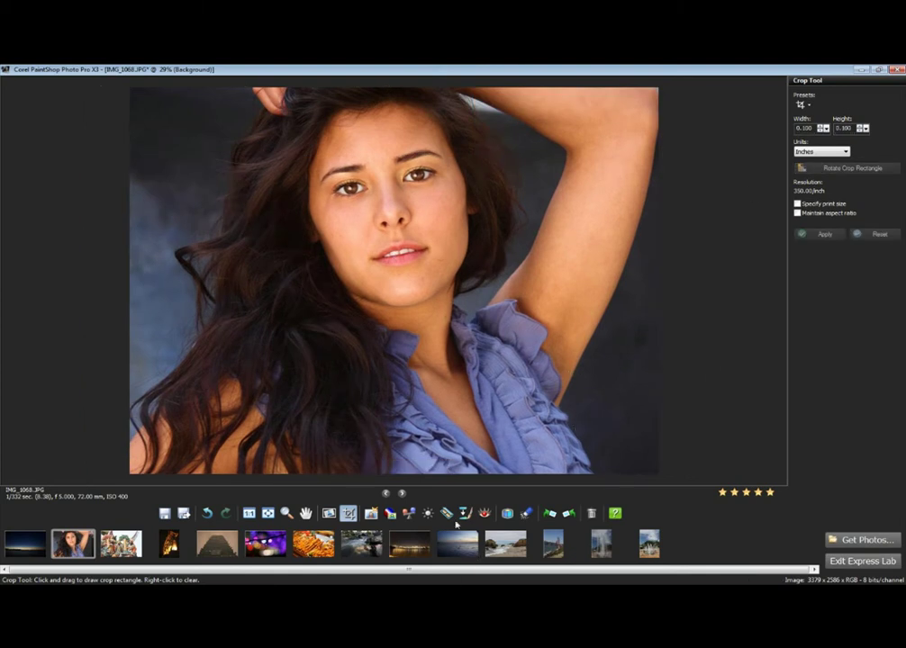
Apply Brightness/Contrast with contrast 8 and brightness 5 to the cropped portrait.
{"action": "left_click", "coordinate": [427, 514]}
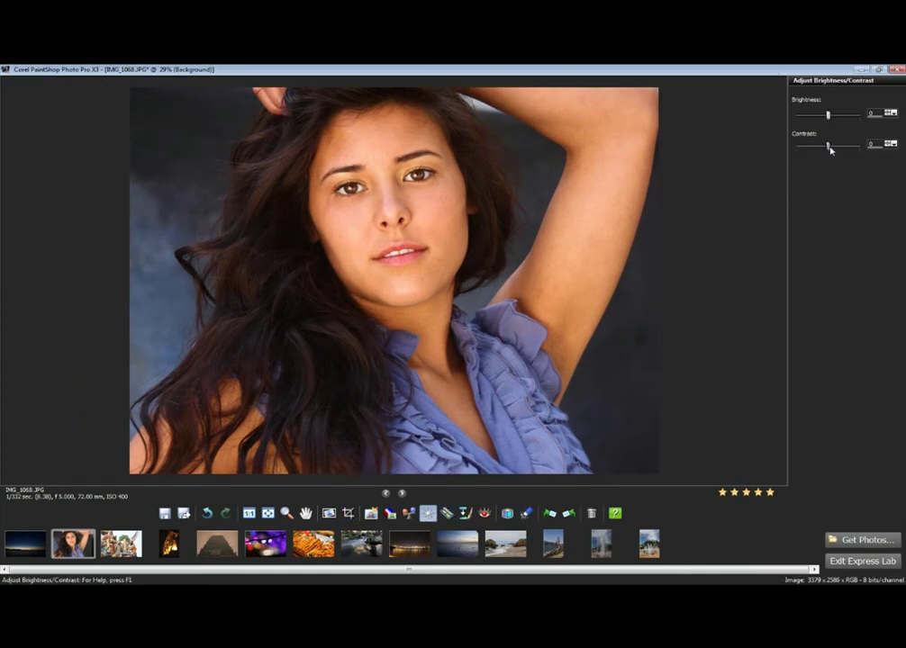
{"action": "left_click_drag", "start_coordinate": [828, 145], "coordinate": [831, 116]}
{"action": "left_click", "coordinate": [889, 115]}
{"action": "left_click", "coordinate": [889, 115]}
{"action": "left_click", "coordinate": [889, 115]}
{"action": "left_click", "coordinate": [888, 115]}
{"action": "left_click", "coordinate": [889, 115]}
{"action": "left_click", "coordinate": [889, 115]}
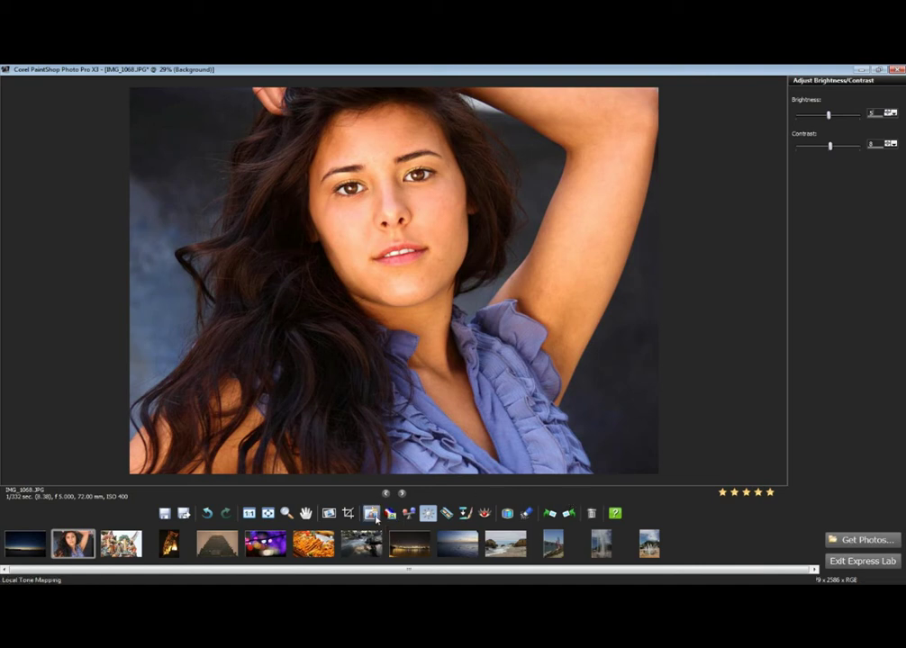
Try Local Tone Mapping at several strengths, settling the Strength slider back at 0.
{"action": "left_click", "coordinate": [428, 512]}
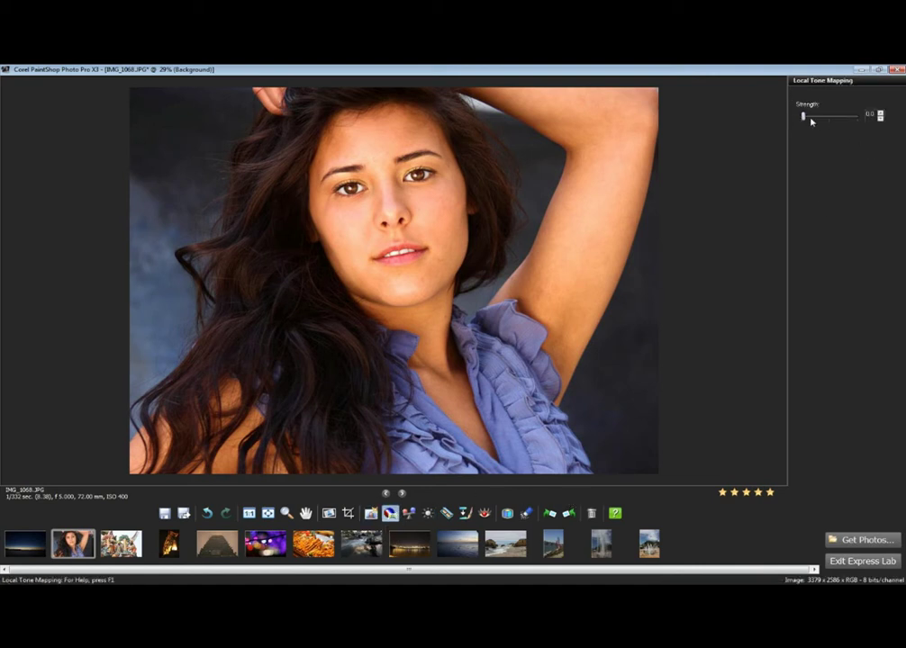
{"action": "left_click_drag", "start_coordinate": [804, 118], "coordinate": [855, 116]}
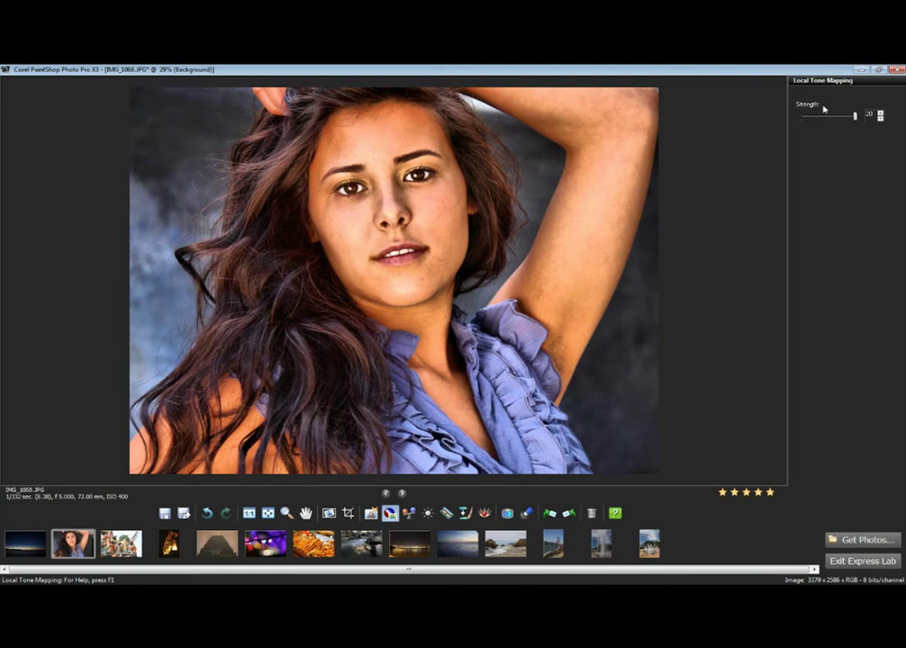
{"action": "left_click_drag", "start_coordinate": [855, 115], "coordinate": [803, 122]}
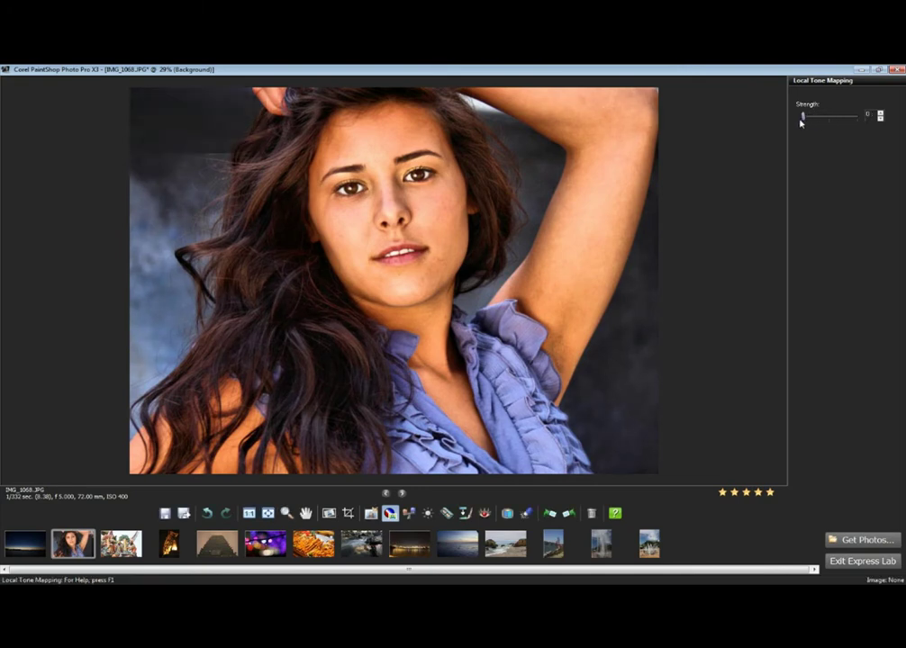
{"action": "key", "text": "ctrl+z"}
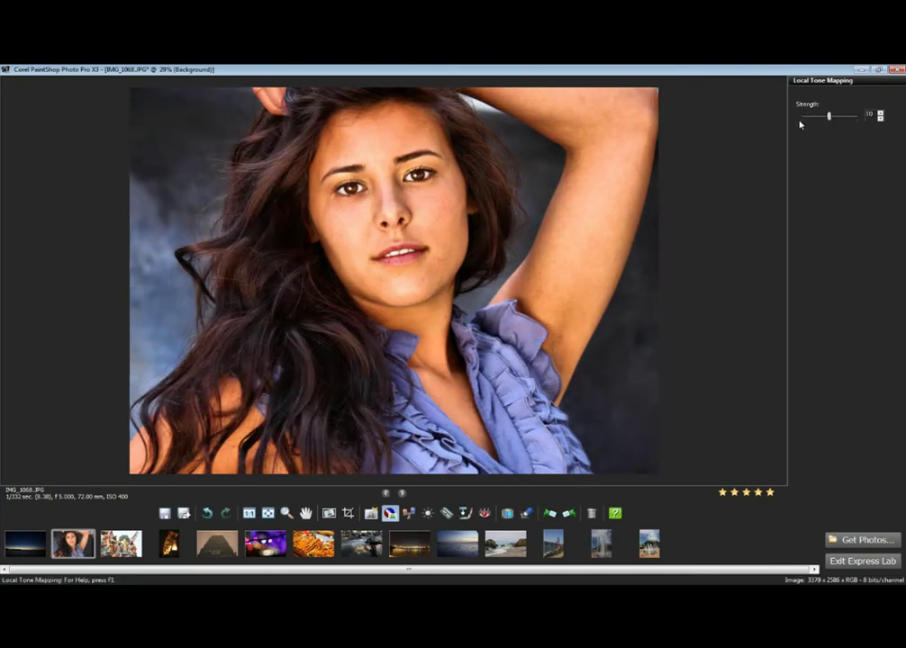
{"action": "left_click_drag", "start_coordinate": [828, 117], "coordinate": [817, 118]}
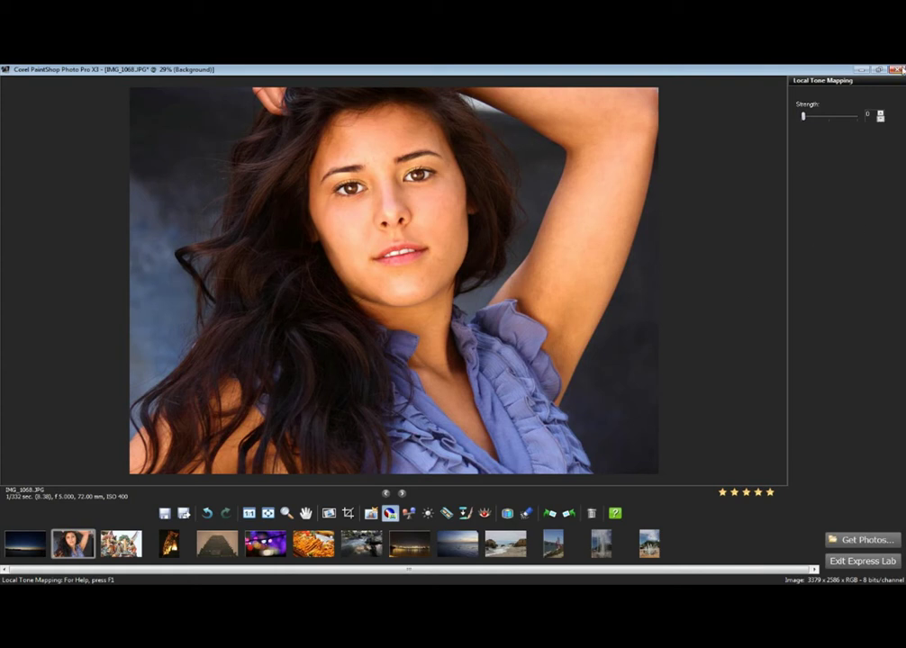
Exit Express Lab without saving the portrait and preview IMG_7487.JPG from the Tips1 collection.
{"action": "left_click", "coordinate": [857, 561]}
{"action": "left_click", "coordinate": [461, 352]}
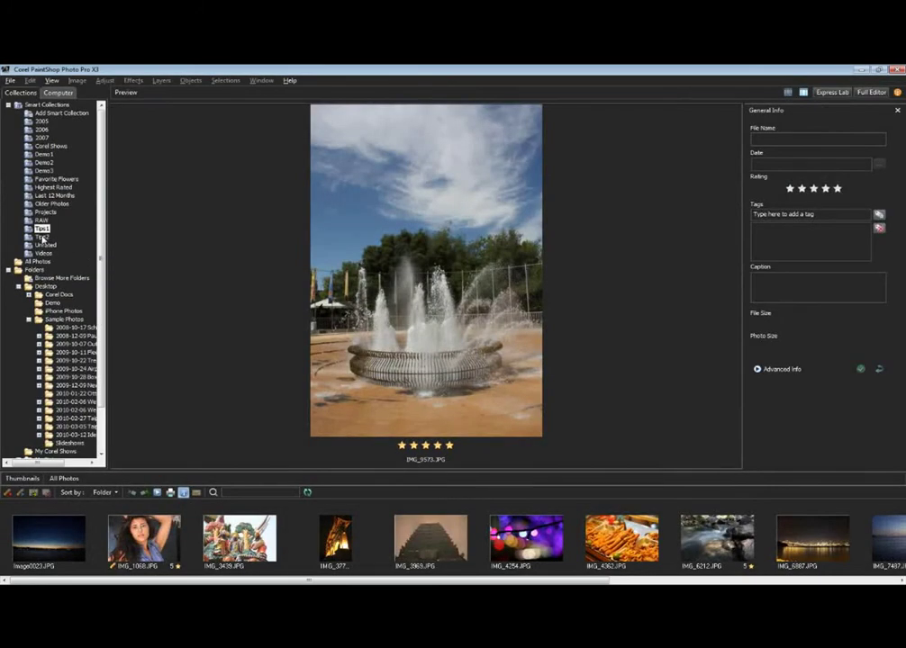
{"action": "left_click", "coordinate": [41, 231]}
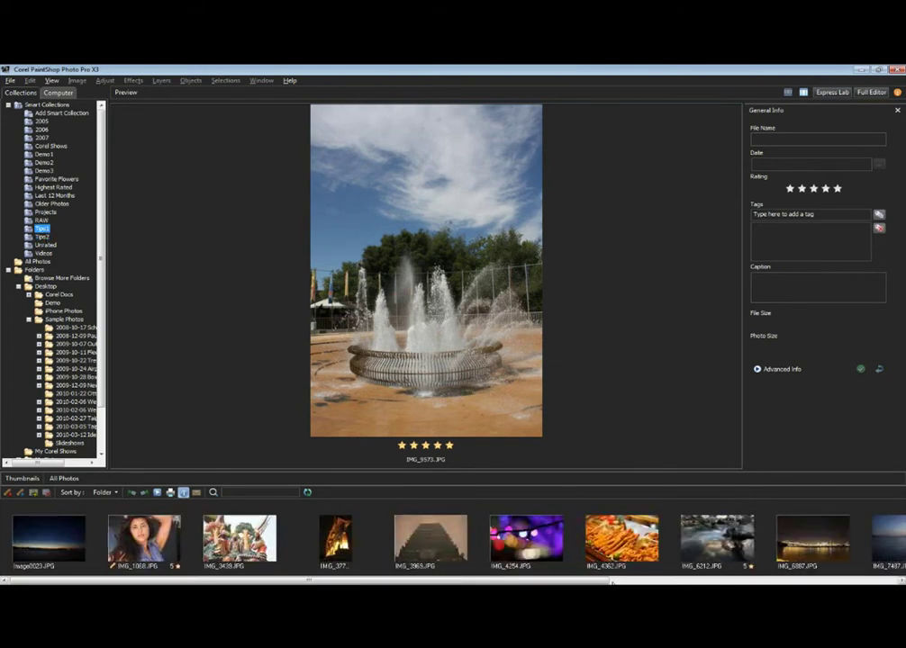
{"action": "scroll", "coordinate": [732, 583], "scroll_direction": "right", "scroll_amount": 3}
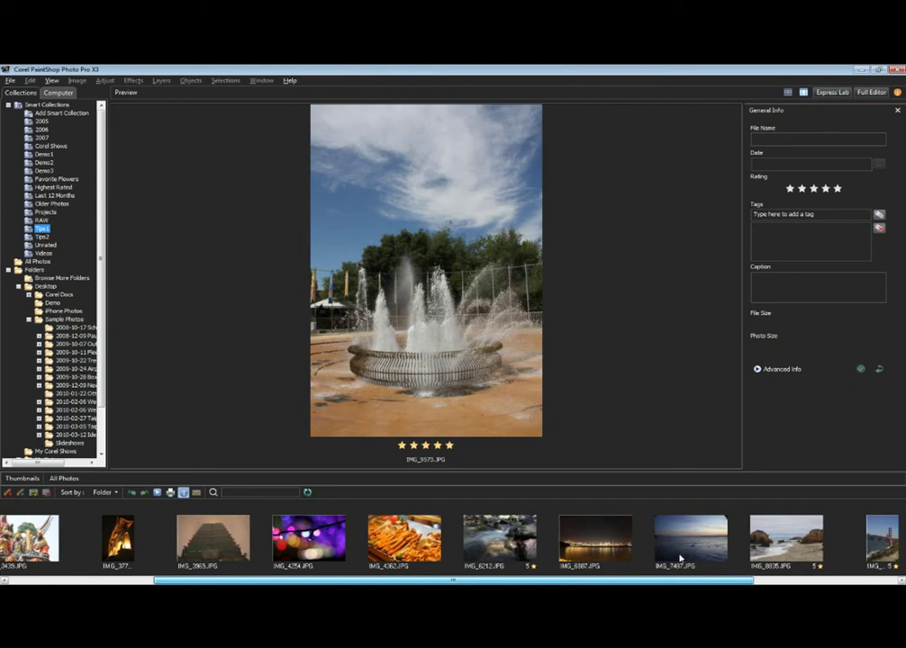
{"action": "left_click", "coordinate": [680, 555]}
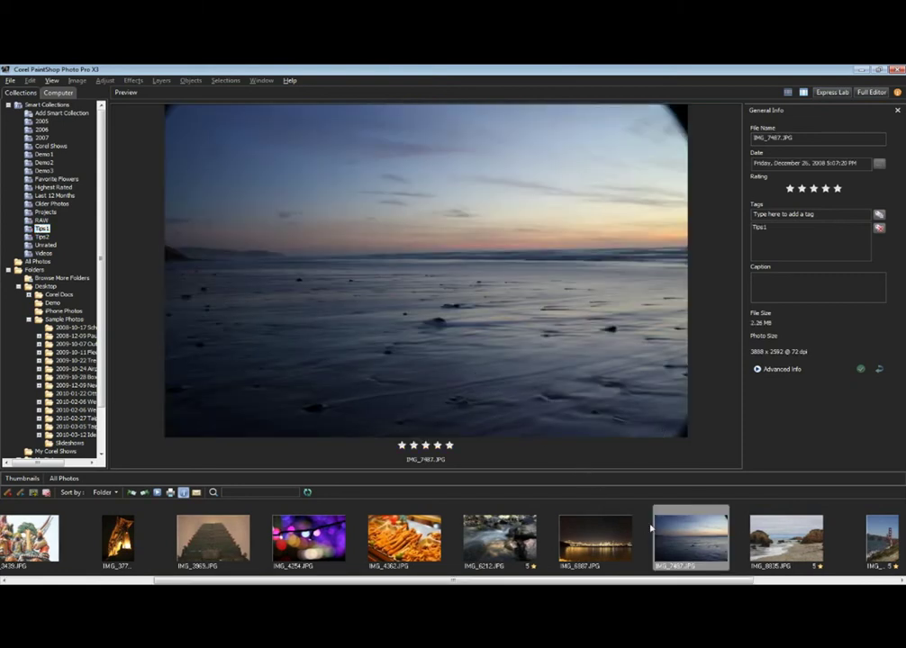
{"action": "mouse_move", "coordinate": [709, 545]}
Open the dusk beach photo IMG_7487.JPG in the Full Editor and show the Learning Center home topics.
{"action": "left_click", "coordinate": [869, 94]}
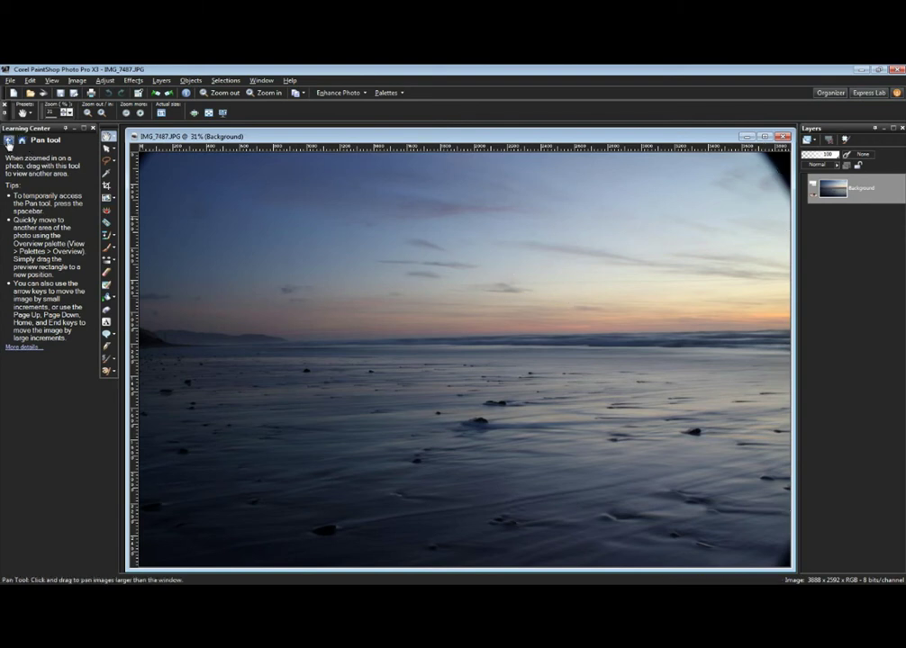
{"action": "left_click", "coordinate": [21, 141]}
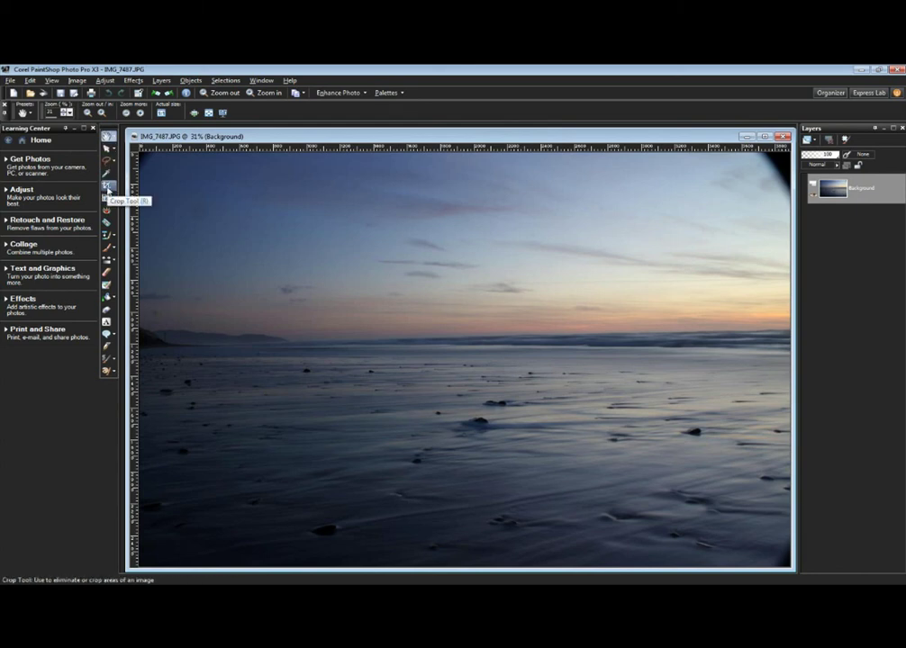
Extend the crop box rightward and apply a 3663 x 2586 crop to the beach photo.
{"action": "left_click", "coordinate": [105, 186]}
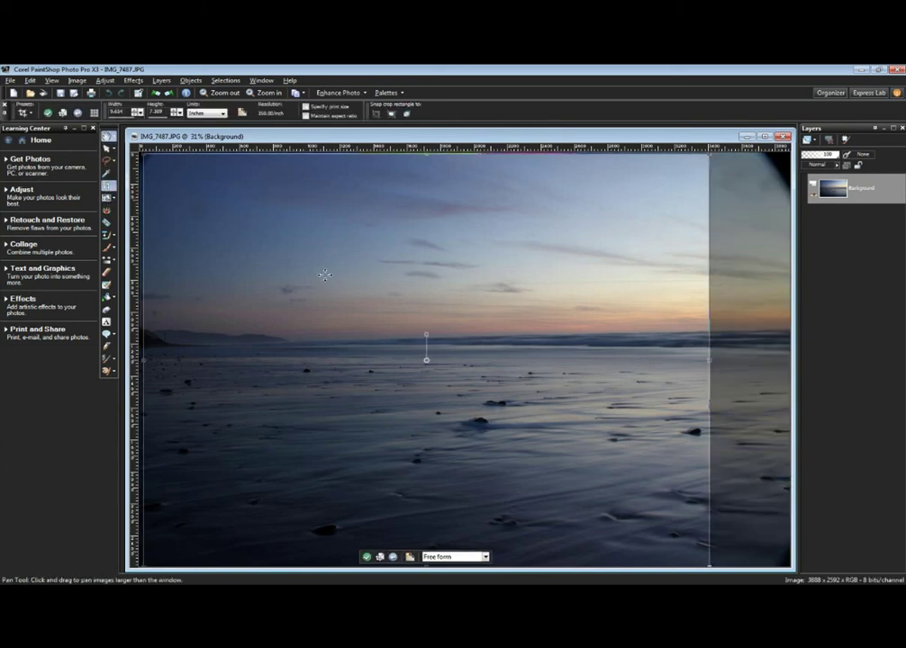
{"action": "left_click_drag", "start_coordinate": [710, 355], "coordinate": [755, 354]}
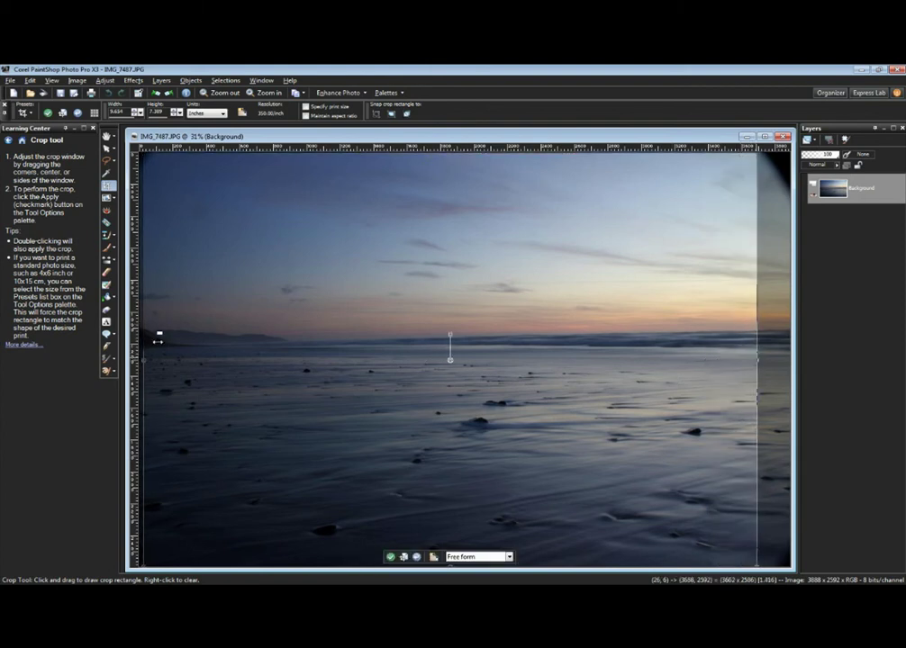
{"action": "left_click_drag", "start_coordinate": [148, 360], "coordinate": [151, 360]}
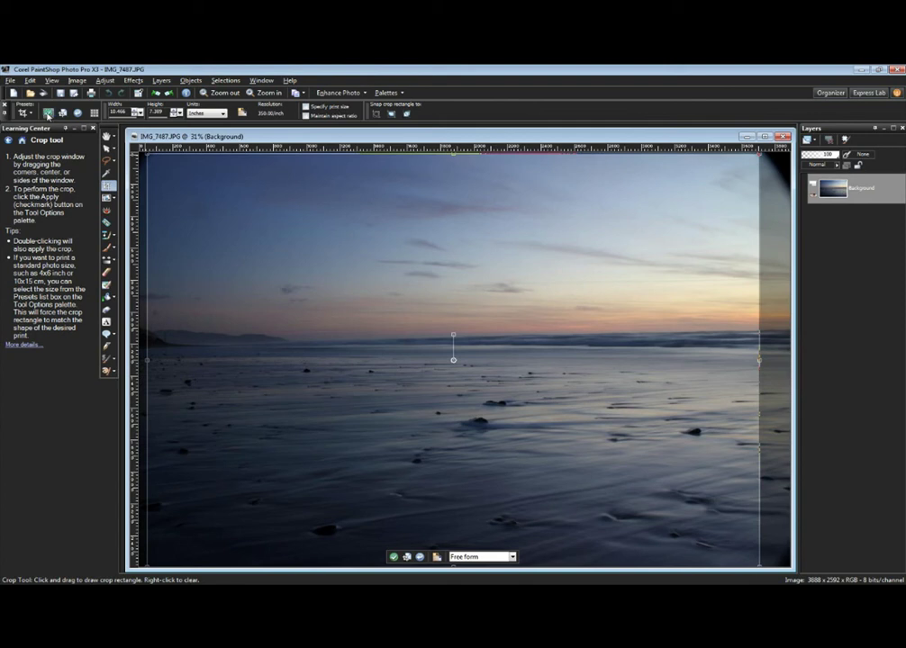
{"action": "left_click", "coordinate": [49, 113]}
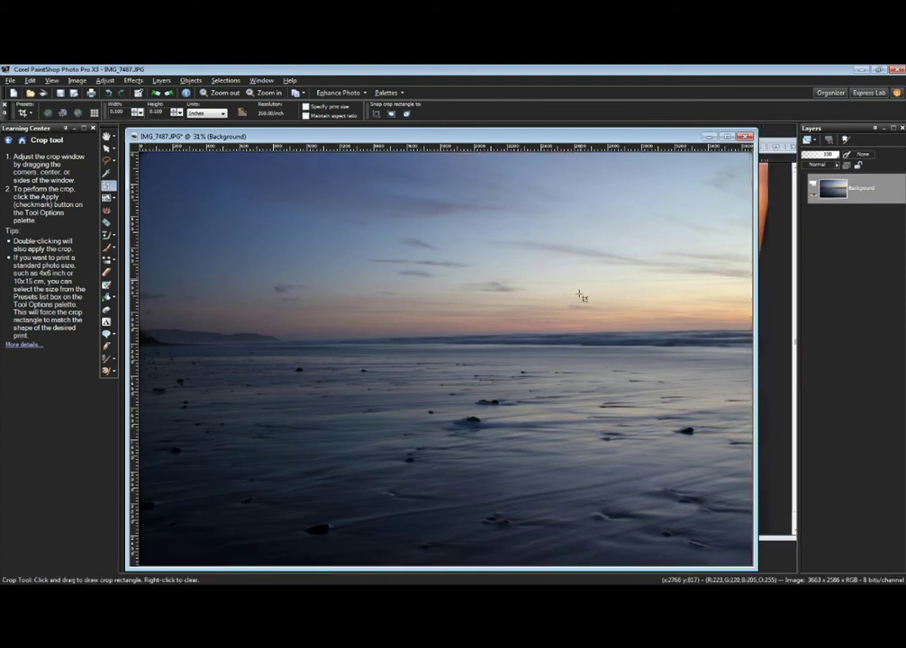
{"action": "left_click", "coordinate": [21, 141]}
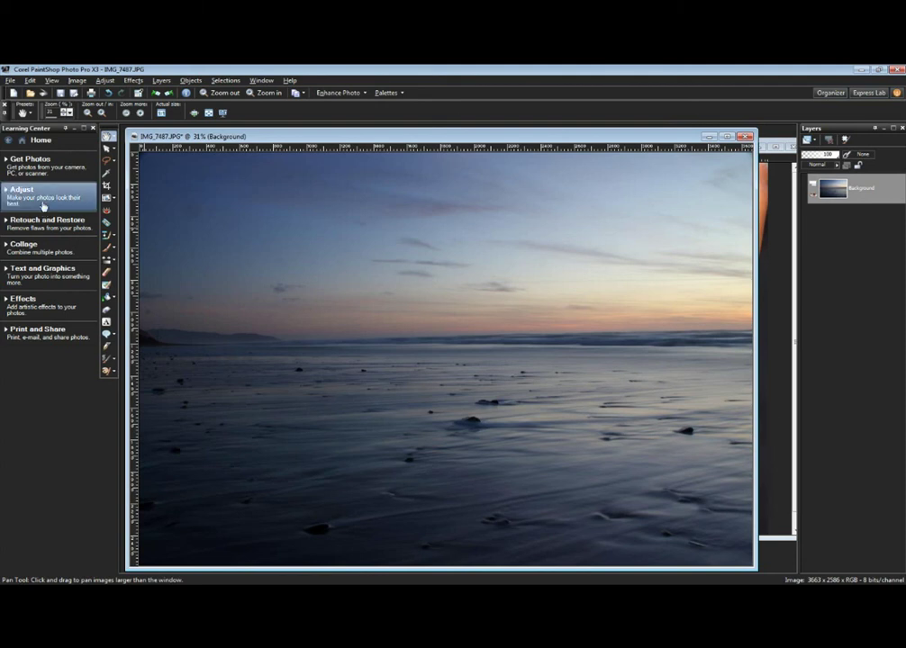
Browse the Learning Center's Adjust and Retouch and Restore topics.
{"action": "left_click", "coordinate": [43, 200]}
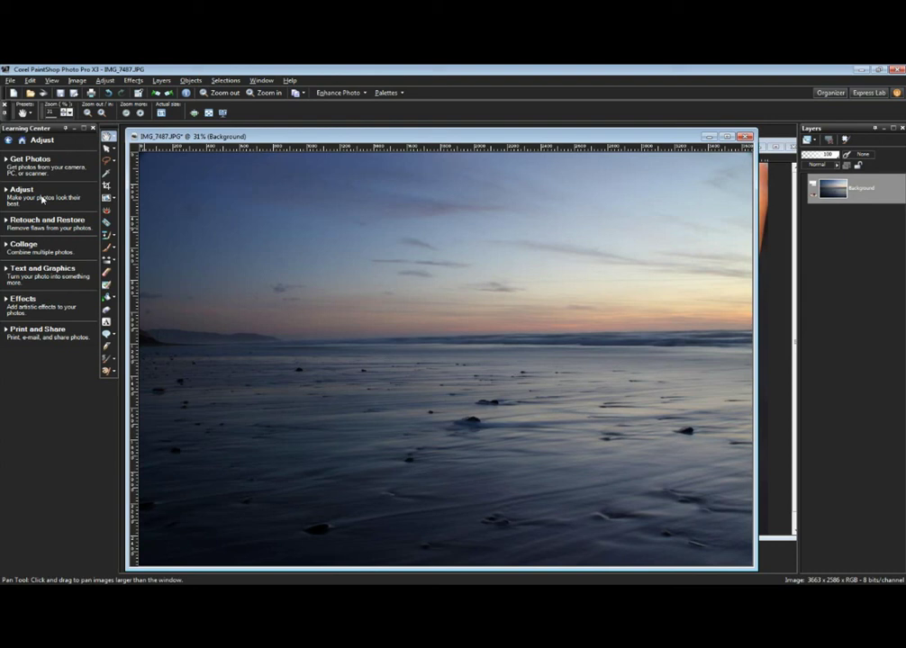
{"action": "left_click", "coordinate": [22, 139]}
{"action": "left_click", "coordinate": [38, 232]}
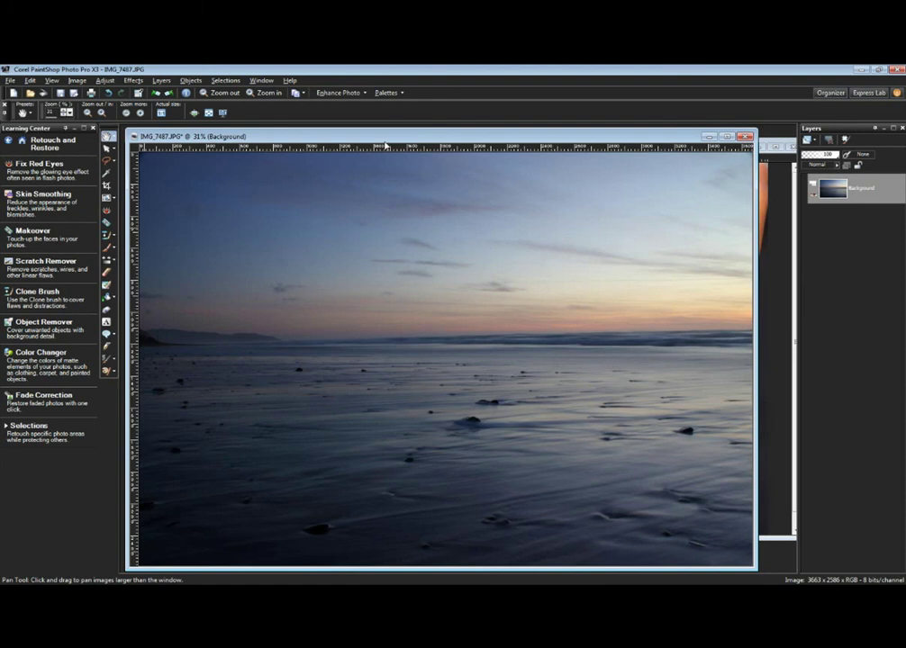
Open Adjust > Smart Photo Fix and move its dialog off the photo to the lower right.
{"action": "left_click", "coordinate": [106, 81]}
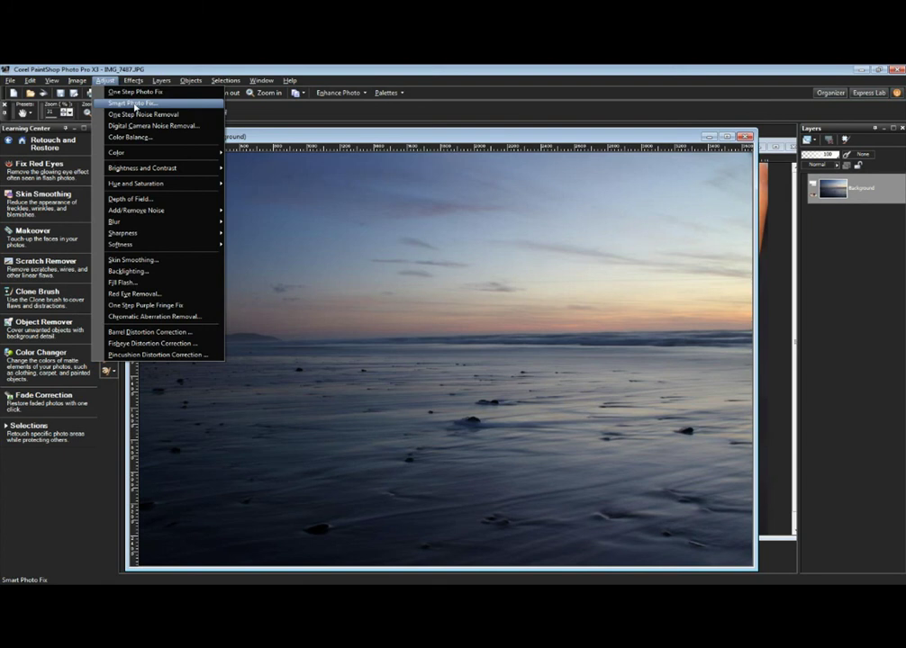
{"action": "left_click", "coordinate": [135, 104]}
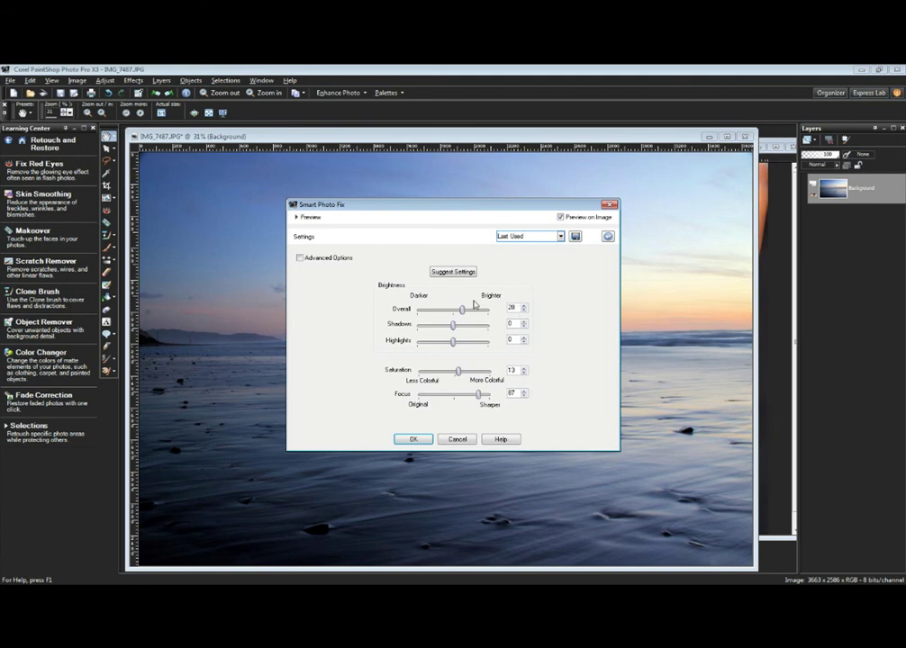
{"action": "left_click_drag", "start_coordinate": [471, 204], "coordinate": [736, 291]}
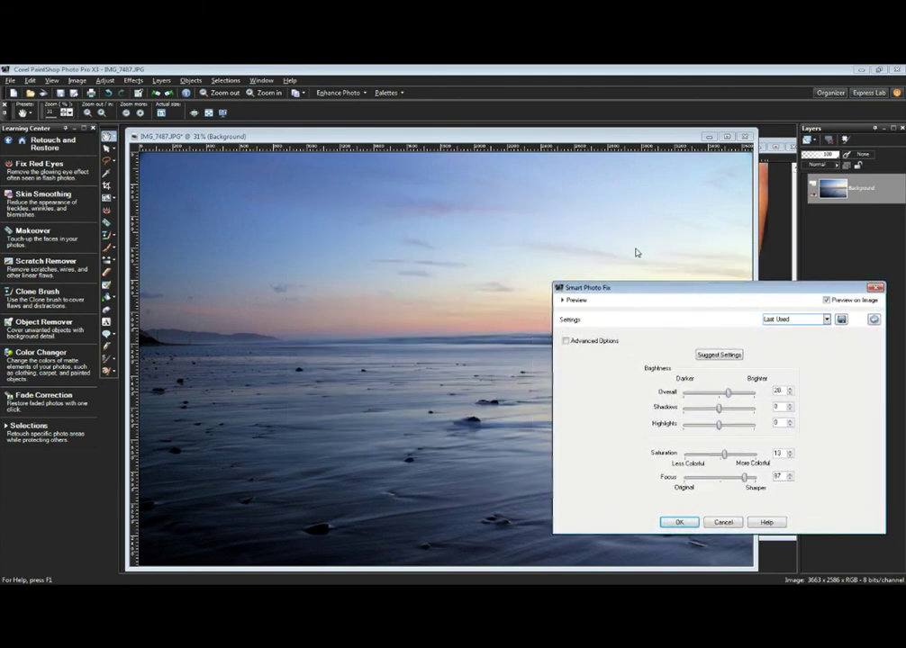